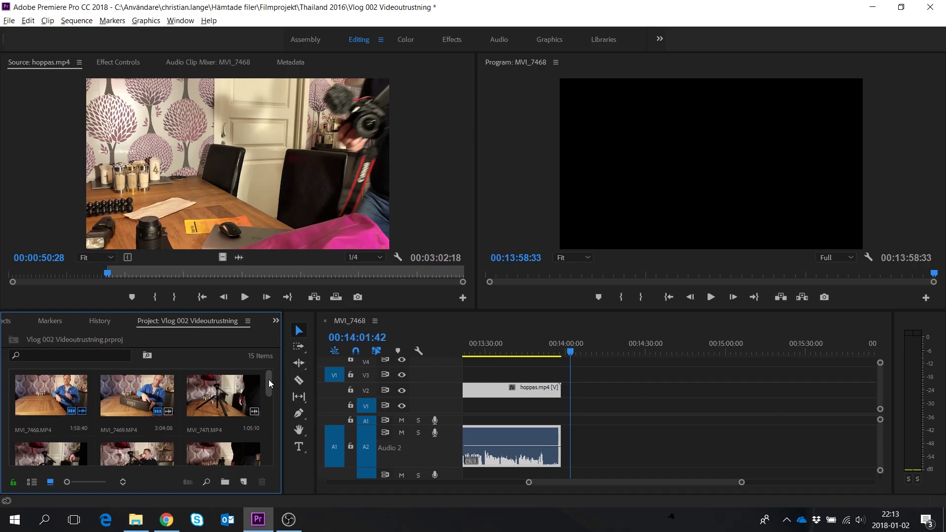
{"action": "left_click_drag", "start_coordinate": [267, 379], "coordinate": [268, 459]}
{"action": "left_click", "coordinate": [136, 519]}
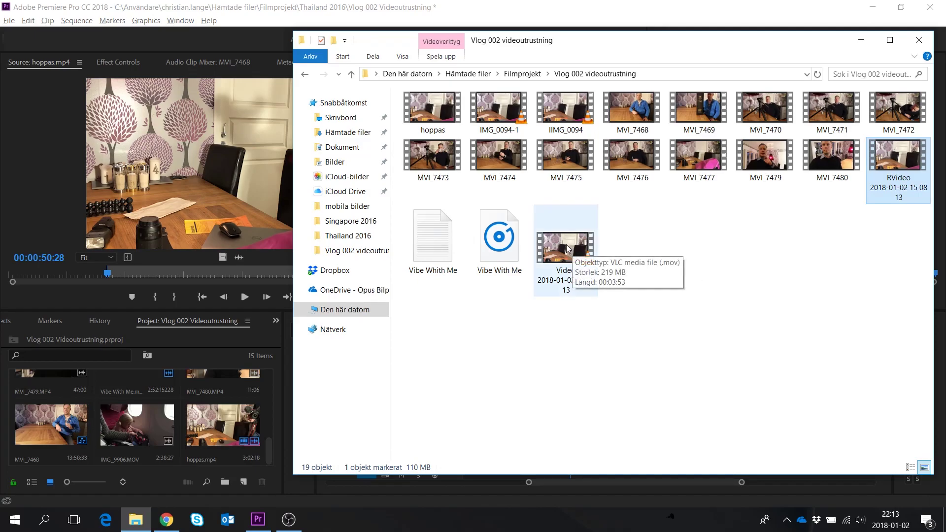
{"action": "left_click_drag", "start_coordinate": [565, 246], "coordinate": [182, 415]}
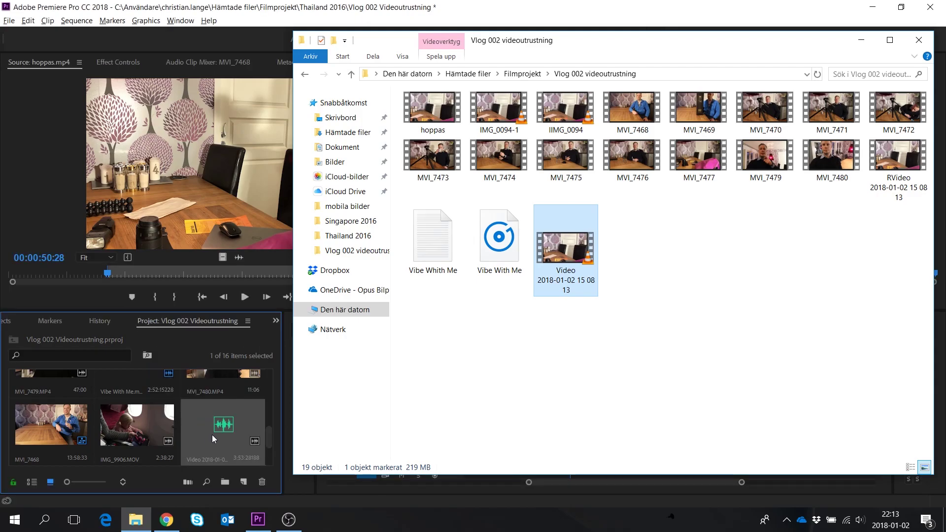
{"action": "left_click", "coordinate": [212, 435]}
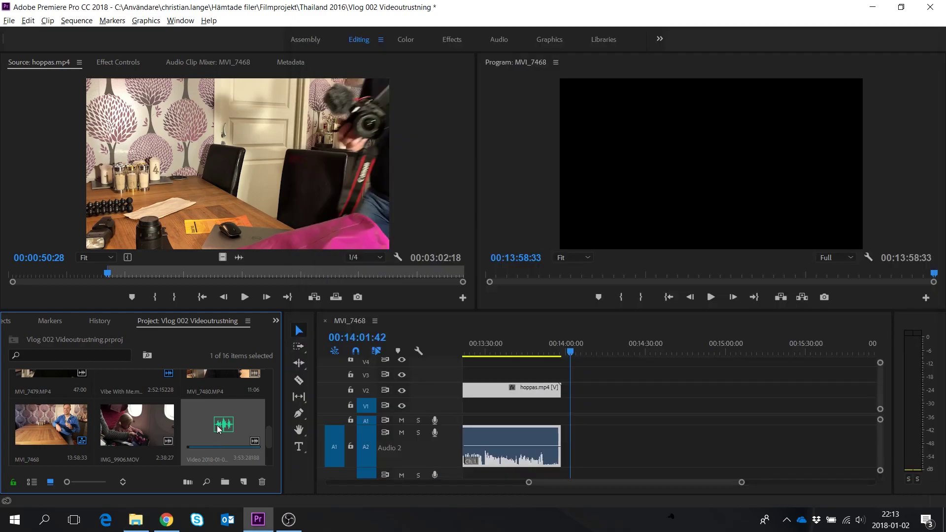
{"action": "double_click", "coordinate": [219, 429]}
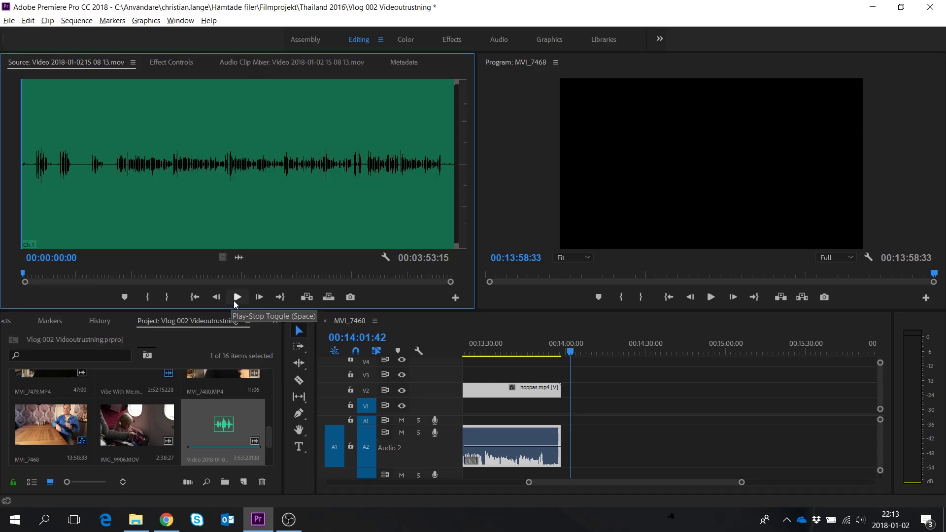
{"action": "left_click", "coordinate": [237, 296]}
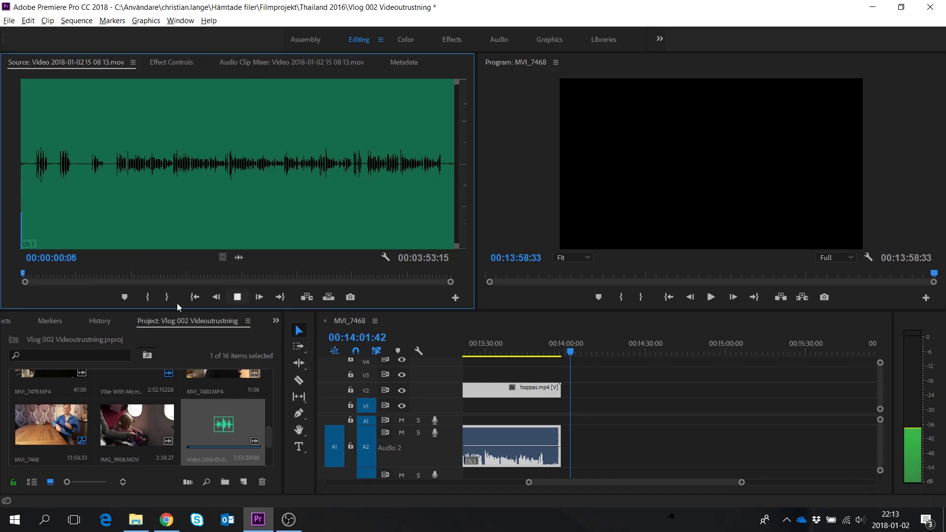
{"action": "left_click", "coordinate": [239, 297]}
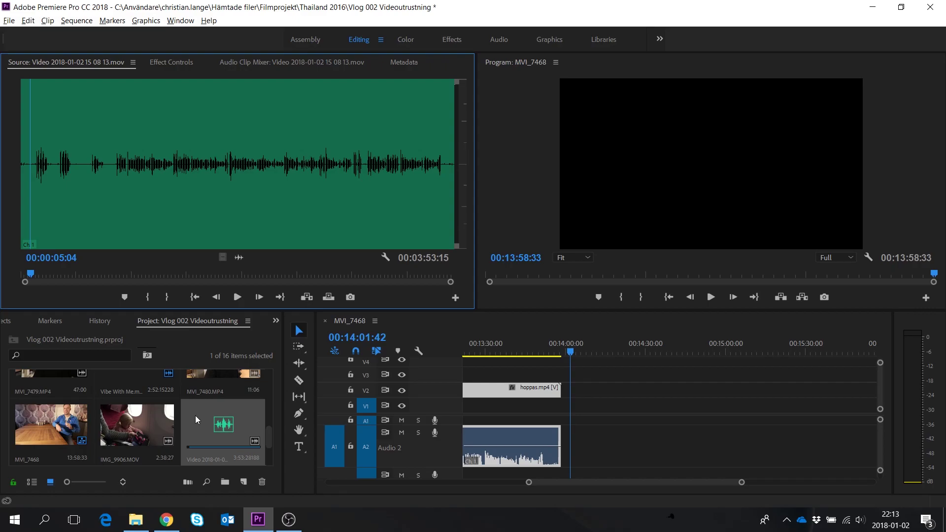
{"action": "mouse_move", "coordinate": [165, 522]}
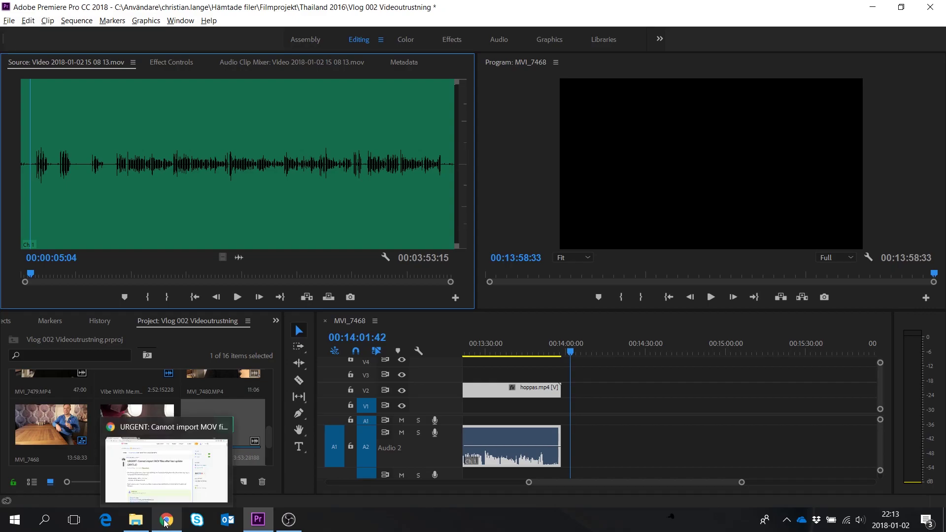
- Read the Adobe Community thread on MOV import failures, then go to handbrake.fr
{"action": "left_click", "coordinate": [170, 472]}
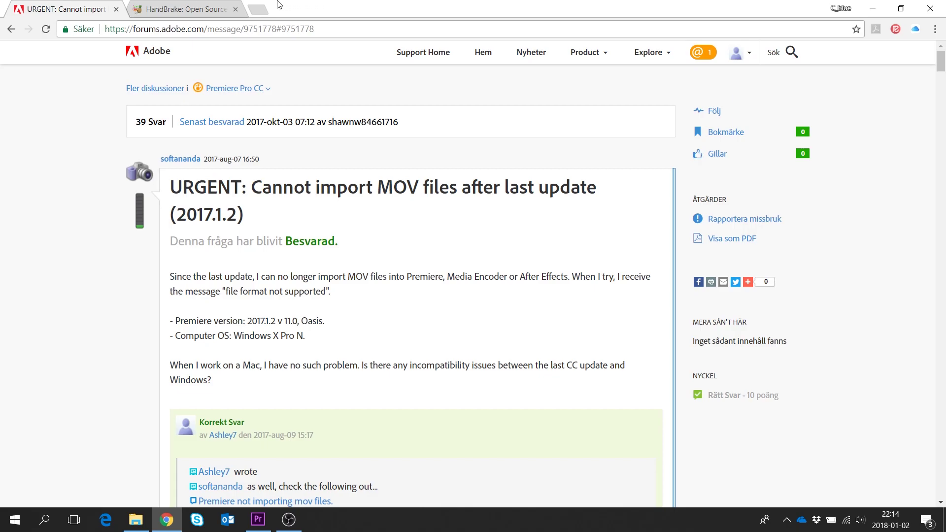
{"action": "left_click", "coordinate": [181, 9]}
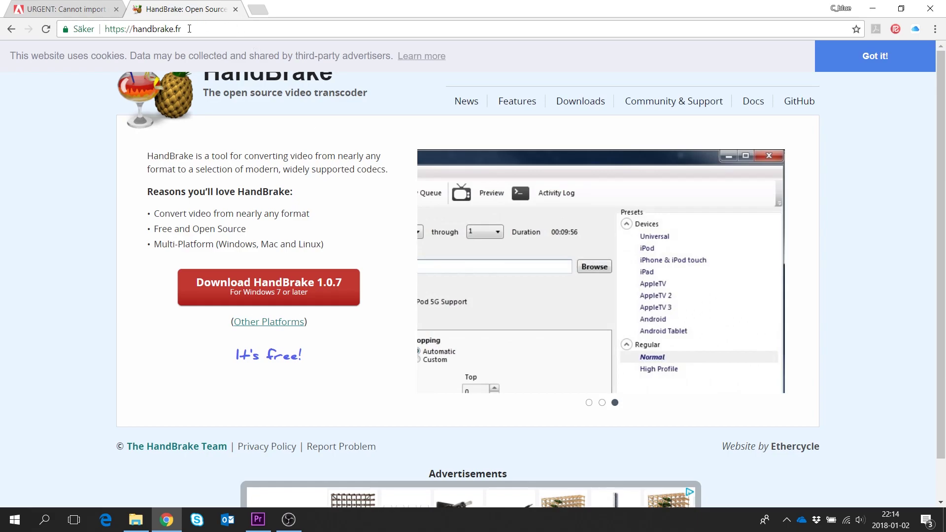
- Download the HandBrake 1.0.7 Windows installer from handbrake.fr
{"action": "left_click_drag", "start_coordinate": [186, 28], "coordinate": [116, 29]}
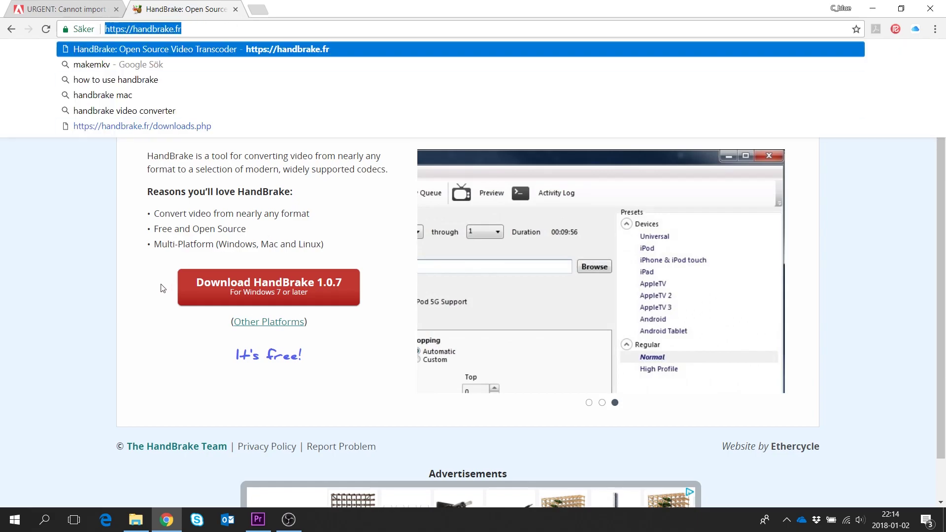
{"action": "left_click", "coordinate": [142, 308]}
{"action": "left_click", "coordinate": [226, 294]}
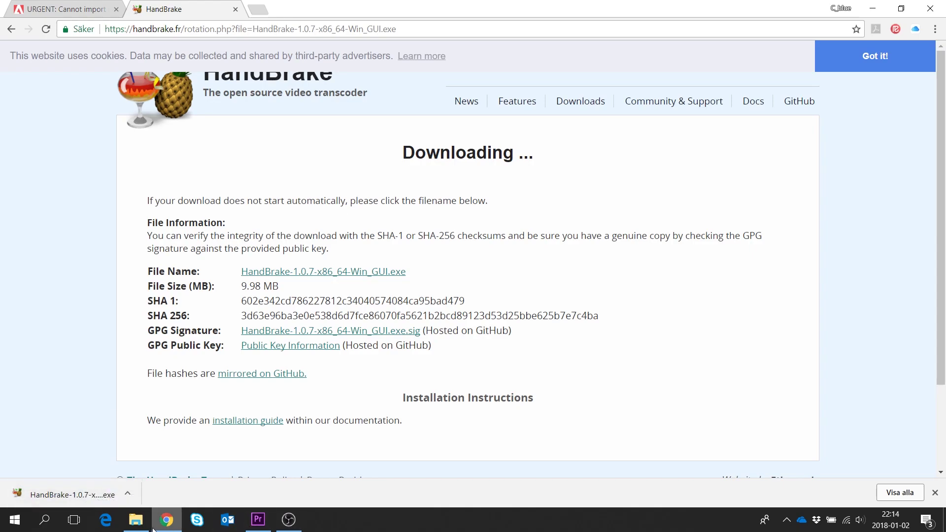
- Launch HandBrake by searching 'hand' in the Start search
{"action": "key", "text": "super"}
{"action": "type", "text": "h"}
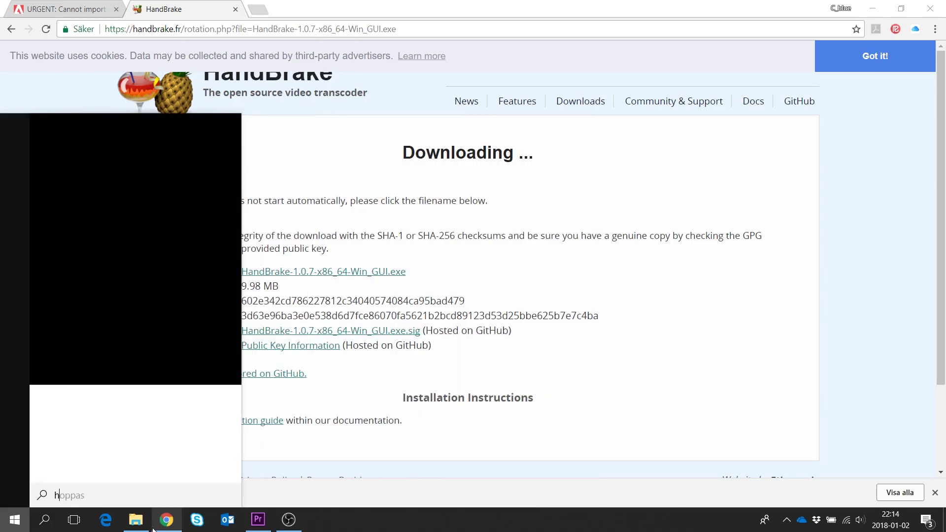
{"action": "type", "text": "and"}
{"action": "key", "text": "Return"}
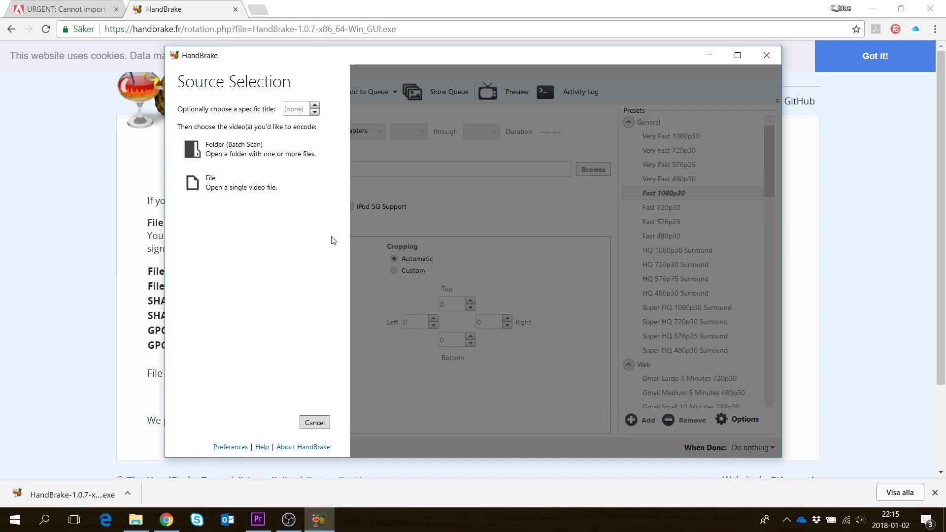
{"action": "left_click", "coordinate": [243, 189]}
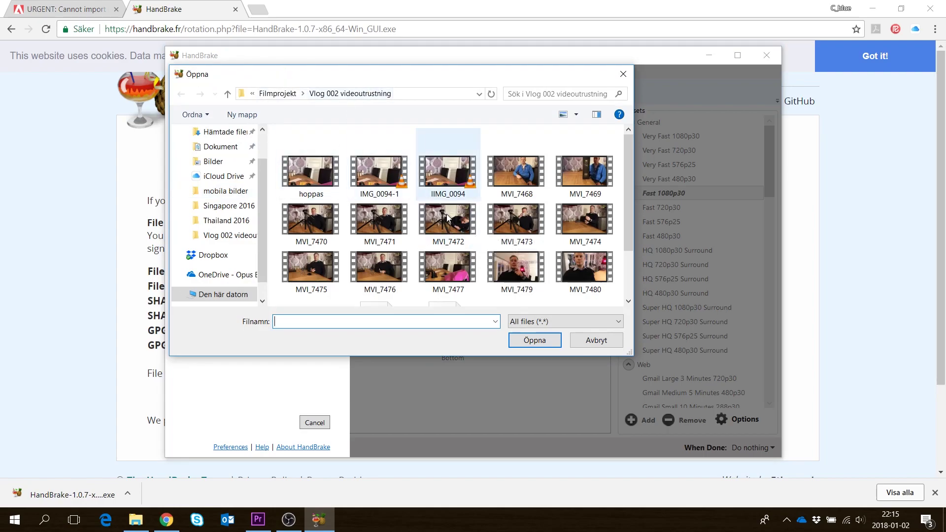
{"action": "scroll", "coordinate": [462, 218], "scroll_direction": "down", "scroll_amount": 3}
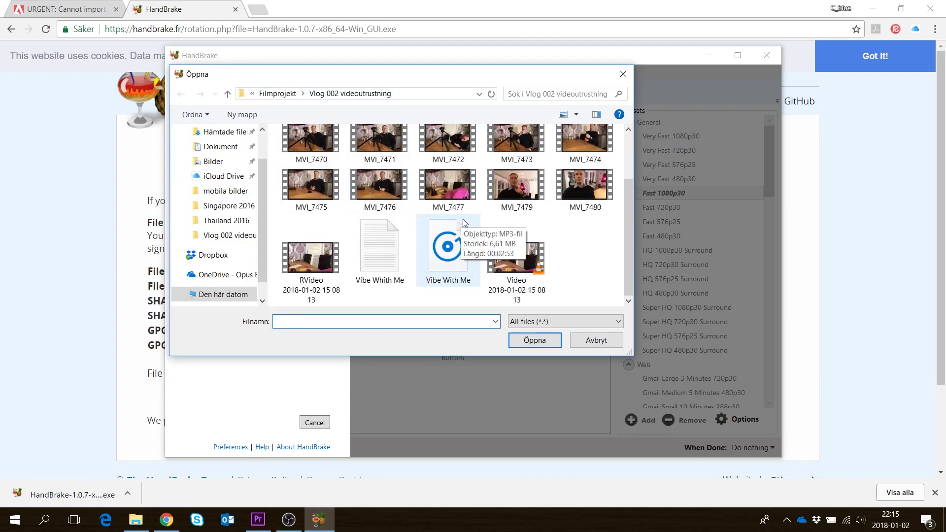
{"action": "left_click", "coordinate": [517, 280]}
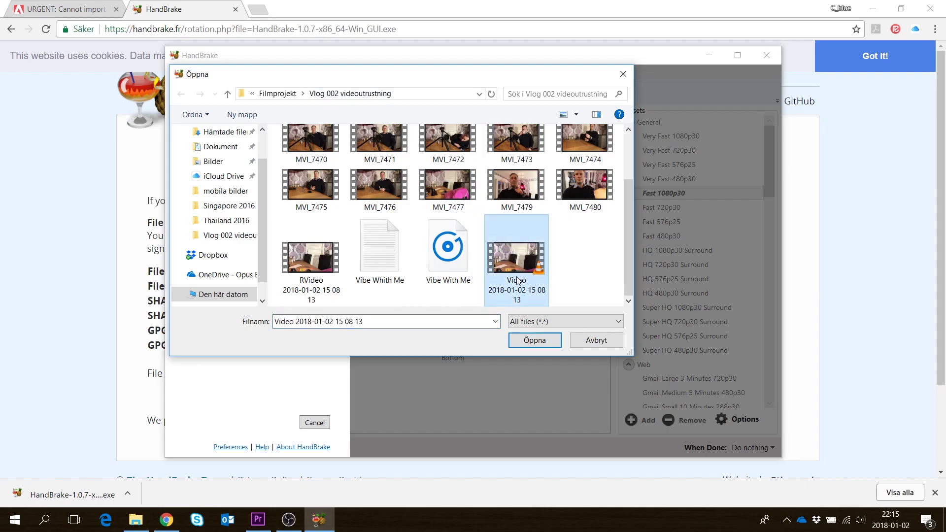
{"action": "left_click", "coordinate": [532, 343]}
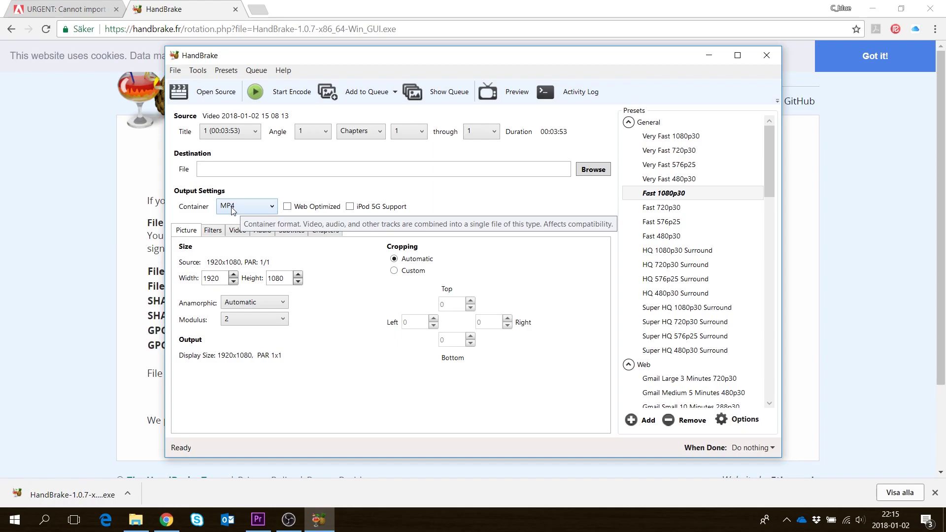
{"action": "left_click", "coordinate": [595, 169]}
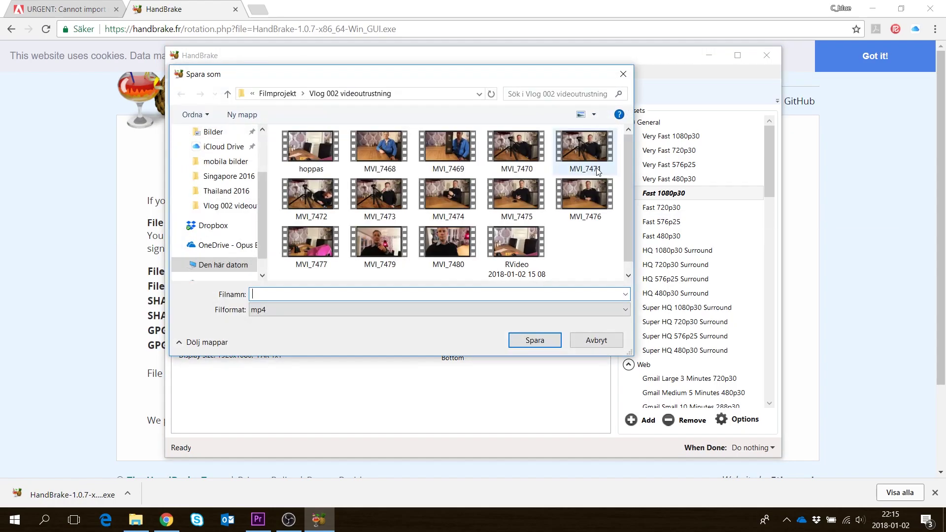
{"action": "left_click", "coordinate": [509, 270]}
{"action": "left_click", "coordinate": [324, 295]}
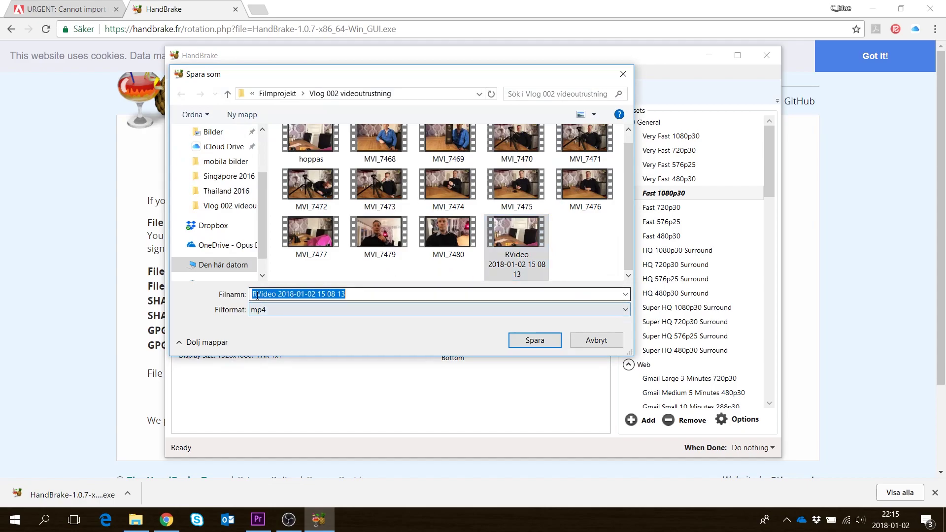
{"action": "left_click", "coordinate": [325, 295]}
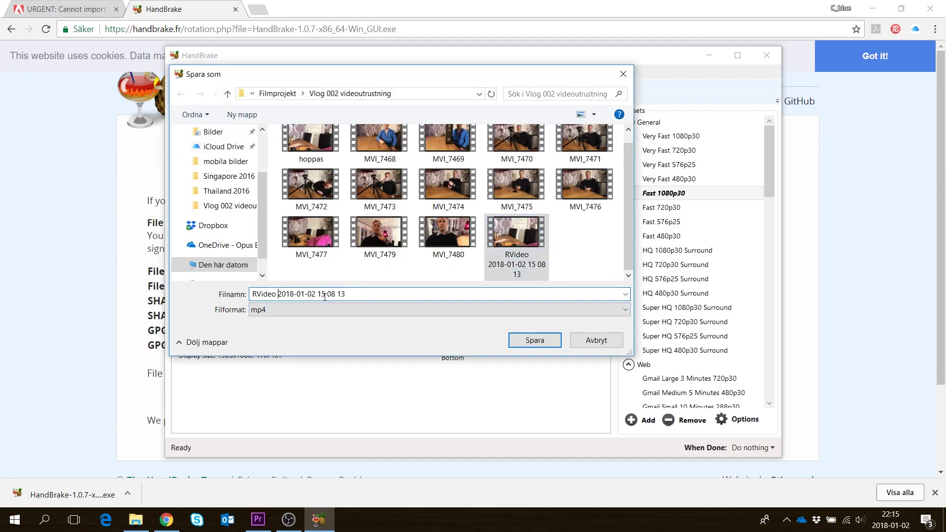
{"action": "key", "text": "Home"}
{"action": "key", "text": "Delete"}
{"action": "type", "text": "E"}
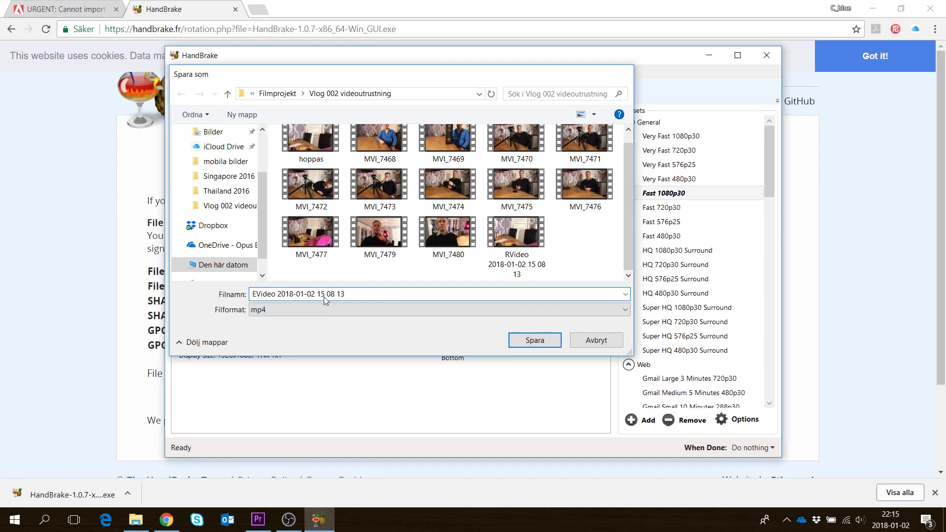
{"action": "key", "text": "Return"}
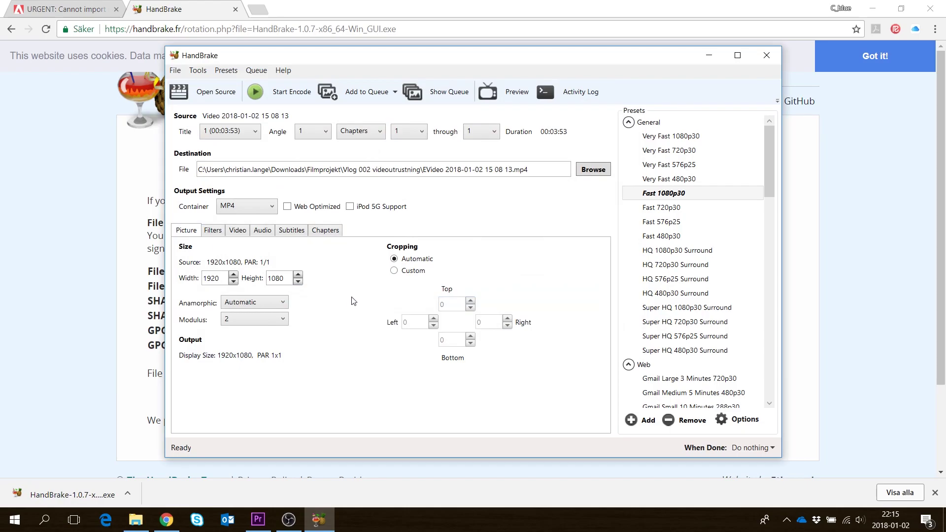
{"action": "left_click", "coordinate": [288, 94]}
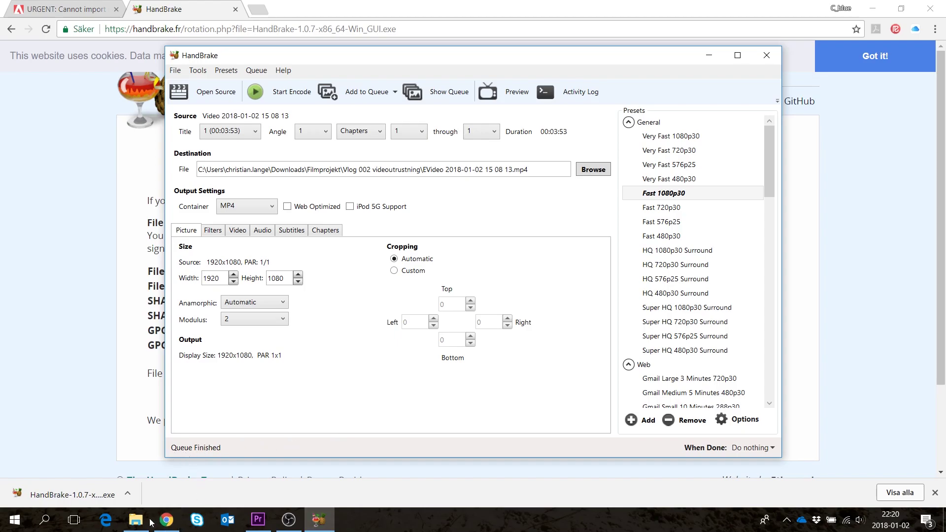
{"action": "left_click", "coordinate": [134, 521]}
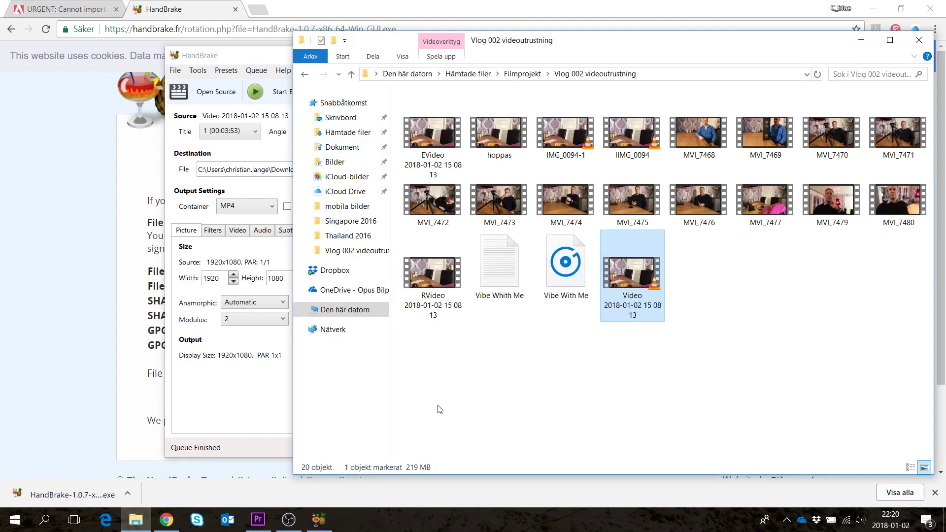
{"action": "left_click", "coordinate": [432, 141]}
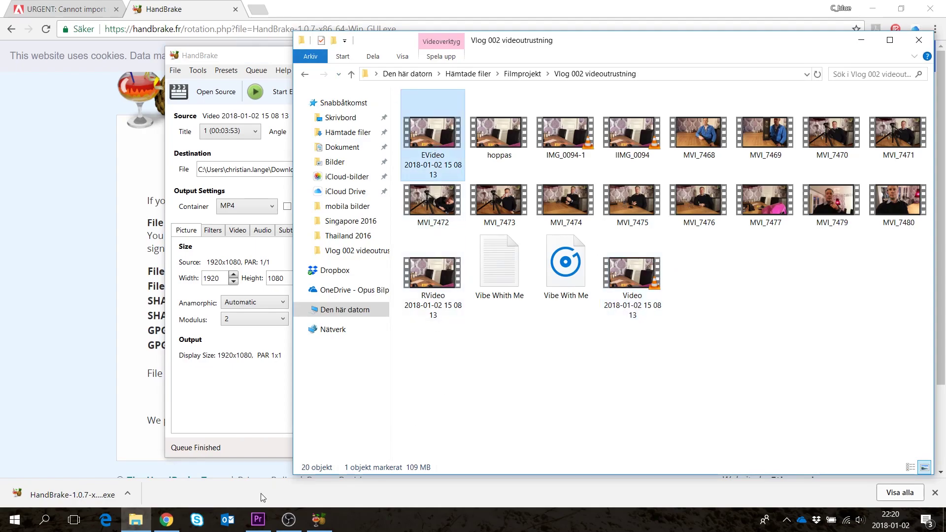
{"action": "left_click", "coordinate": [257, 522]}
{"action": "scroll", "coordinate": [207, 443], "scroll_direction": "down", "scroll_amount": 2}
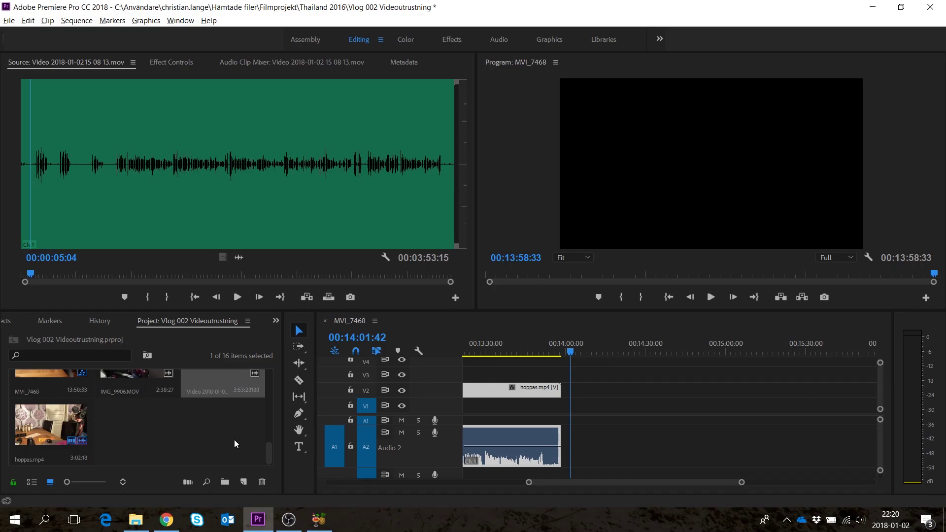
{"action": "key", "text": "alt+Tab"}
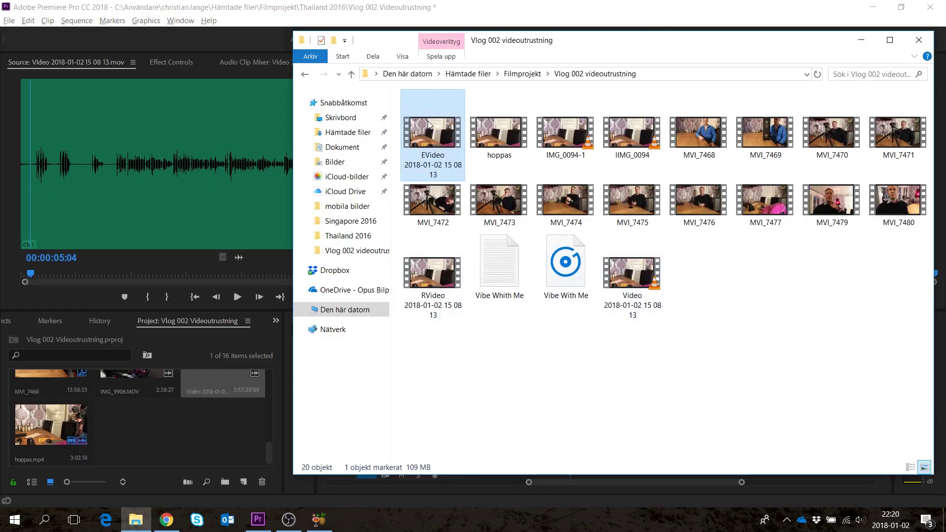
{"action": "left_click_drag", "start_coordinate": [432, 141], "coordinate": [135, 439]}
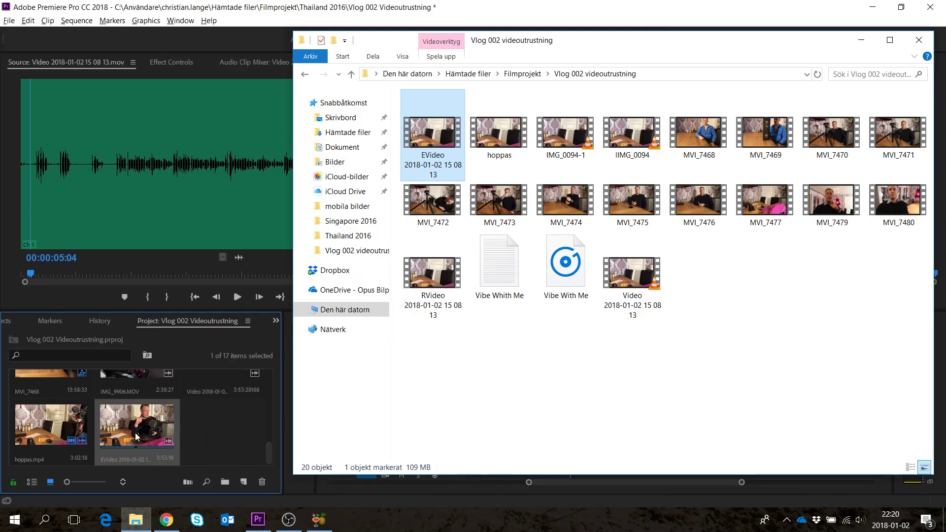
{"action": "left_click", "coordinate": [134, 433]}
- Open the EVideo clip in the Source monitor and scrub to about 54 seconds to see picture
{"action": "double_click", "coordinate": [135, 432]}
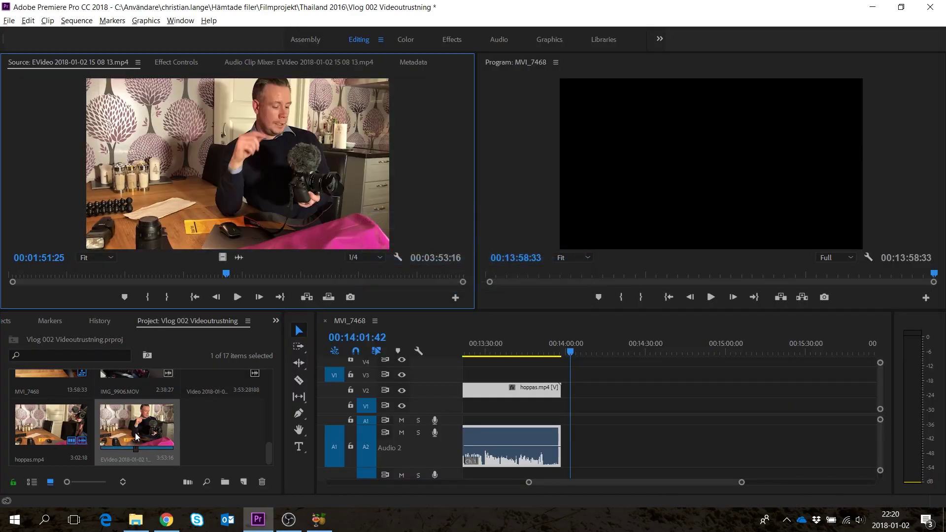
{"action": "left_click_drag", "start_coordinate": [226, 273], "coordinate": [253, 285]}
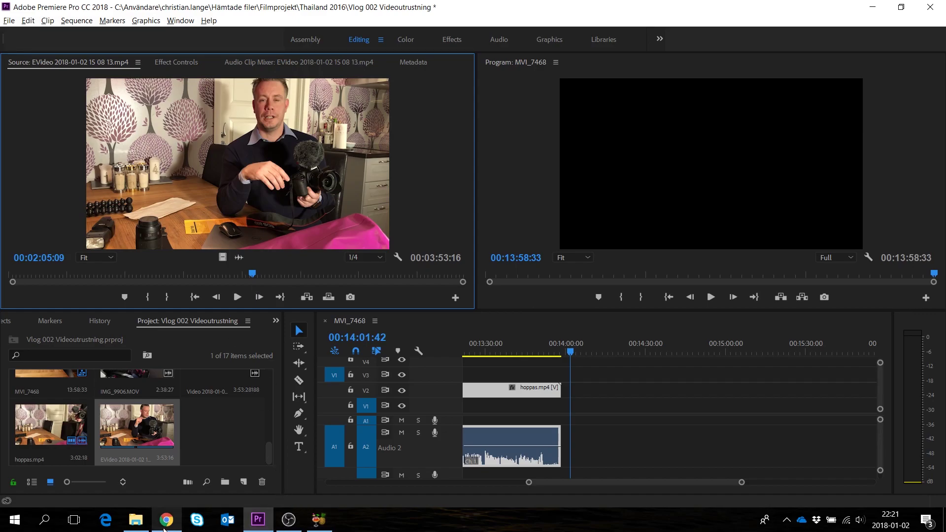
- Bring the browser back to the HandBrake-1.0.7 download page
{"action": "mouse_move", "coordinate": [166, 527]}
{"action": "left_click", "coordinate": [161, 466]}
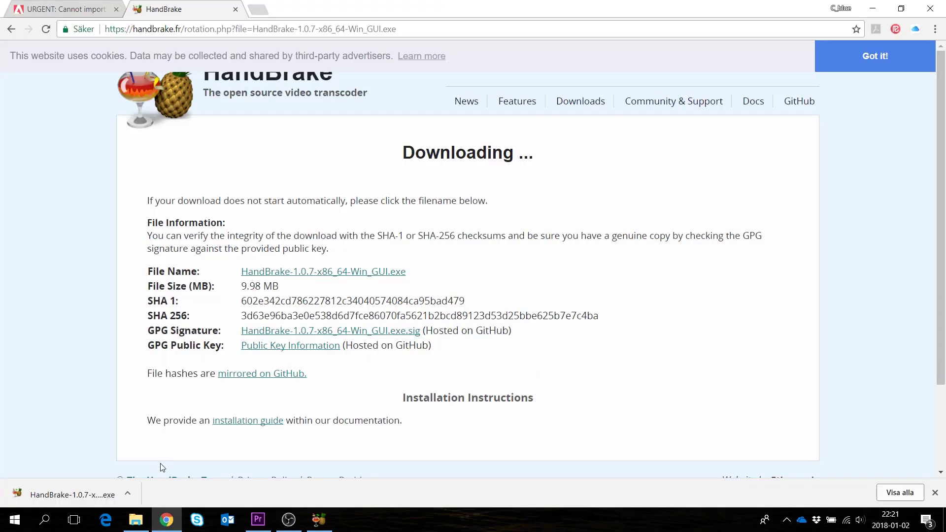